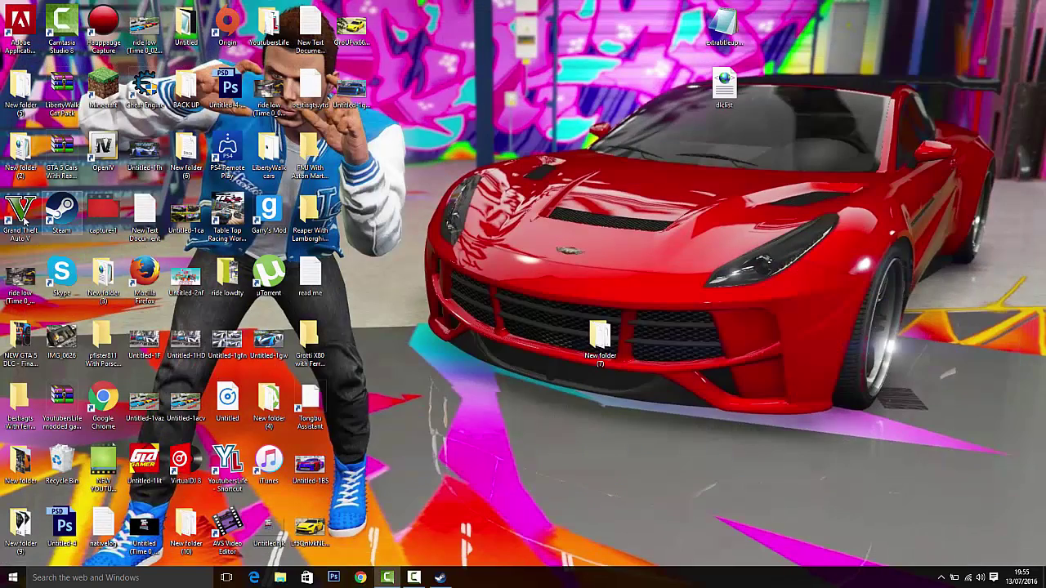
# - Launch Grand Theft Auto V from its desktop shortcut icon
pyautogui.doubleClick(22, 211)
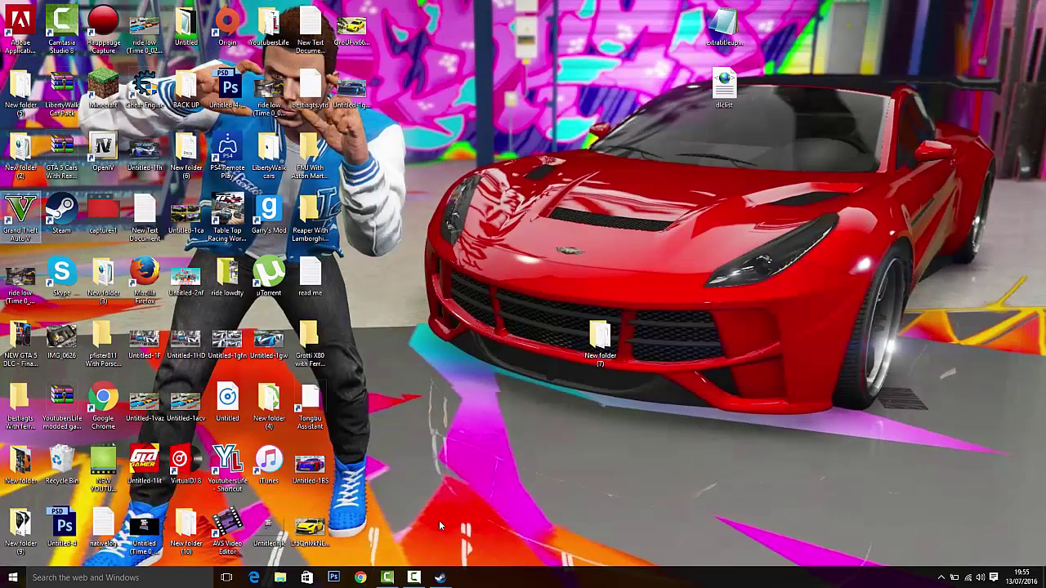
# - Open the bin folder of the ScriptHookV_1.0.757.4 archive in WinRAR
pyautogui.click(281, 578)
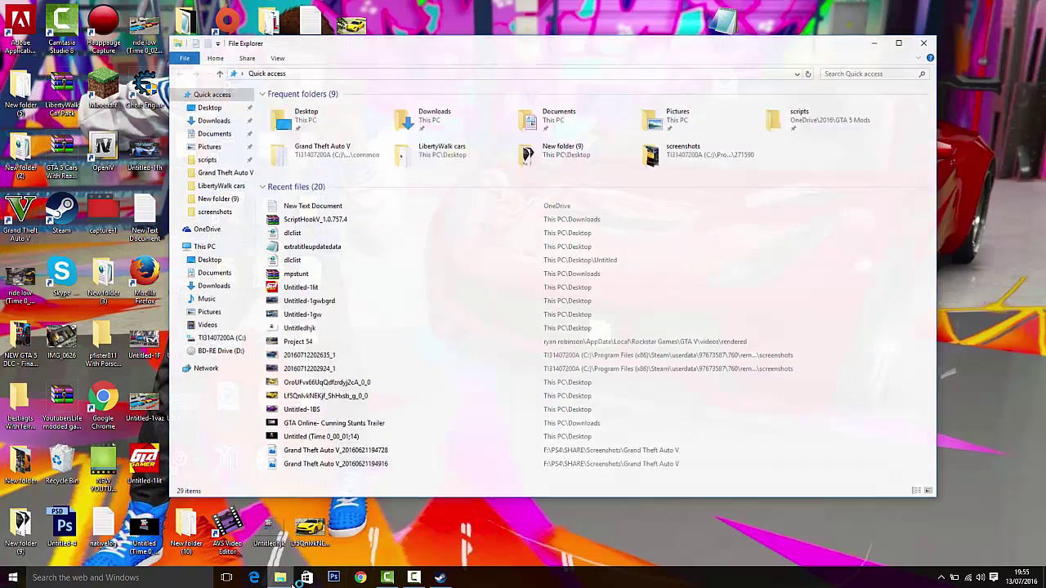
pyautogui.doubleClick(350, 221)
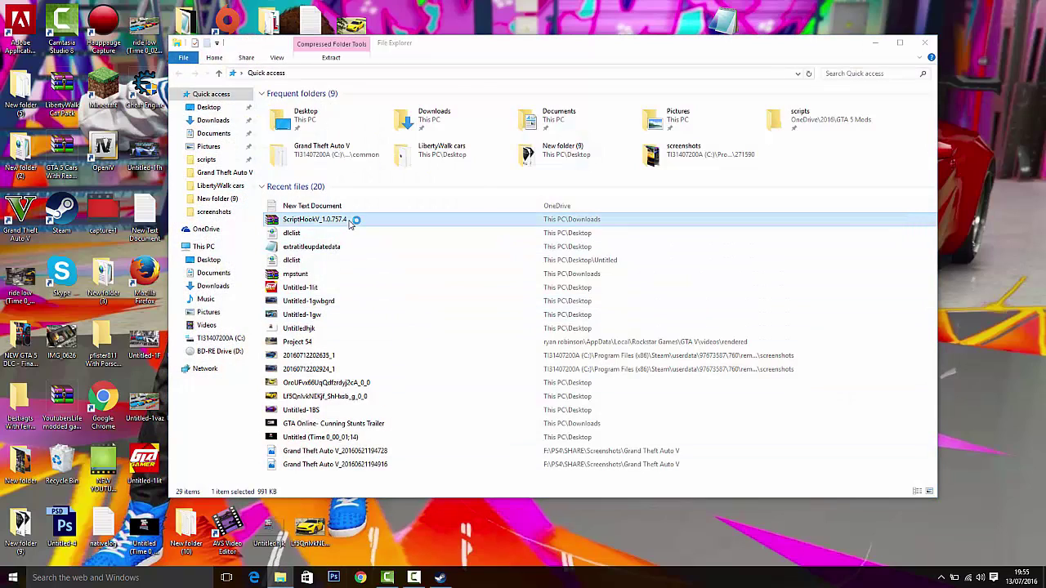
pyautogui.doubleClick(98, 175)
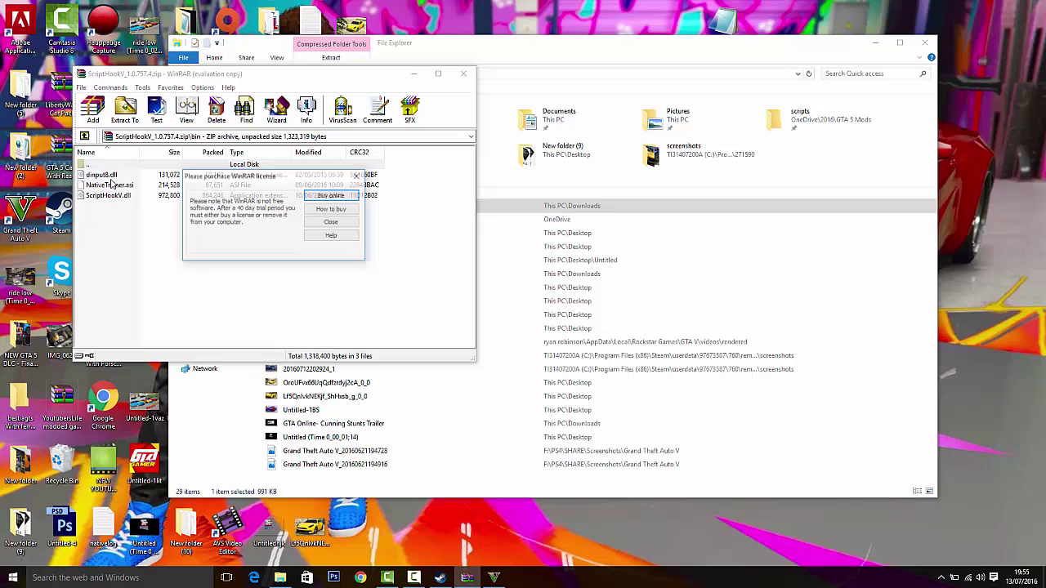
pyautogui.click(332, 230)
# - Copy ScriptHookV.dll into the Grand Theft Auto V folder
pyautogui.rightClick(280, 578)
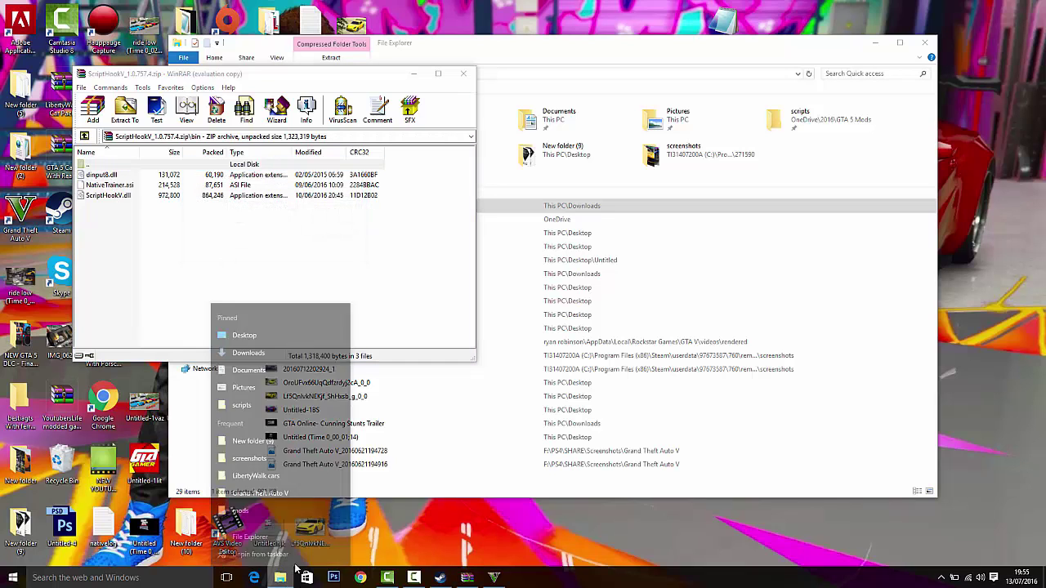
pyautogui.click(260, 409)
pyautogui.moveTo(126, 194); pyautogui.dragTo(716, 268)
# - Close the game folder, archive and File Explorer windows
pyautogui.click(939, 56)
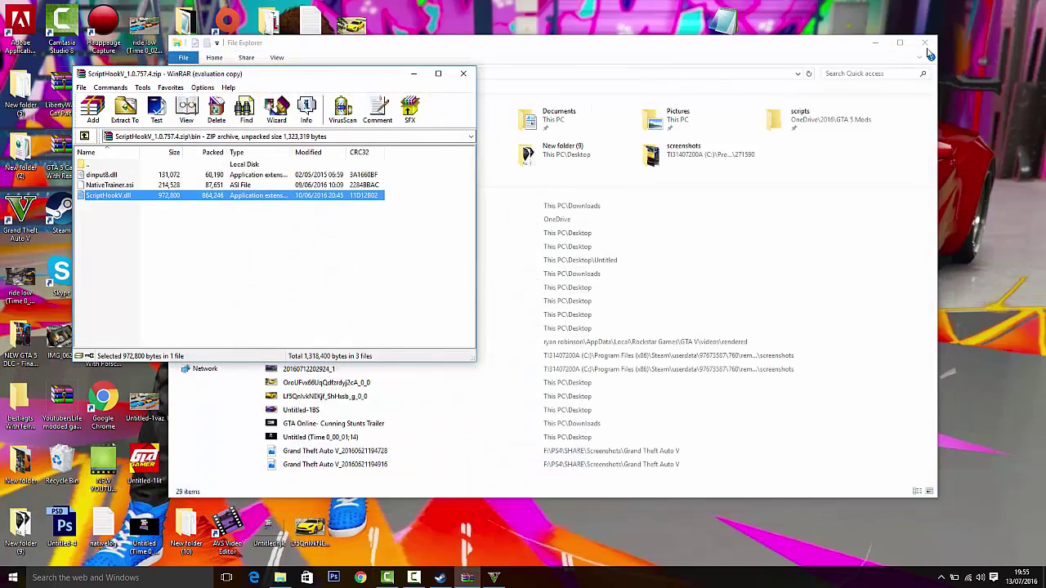
pyautogui.click(463, 72)
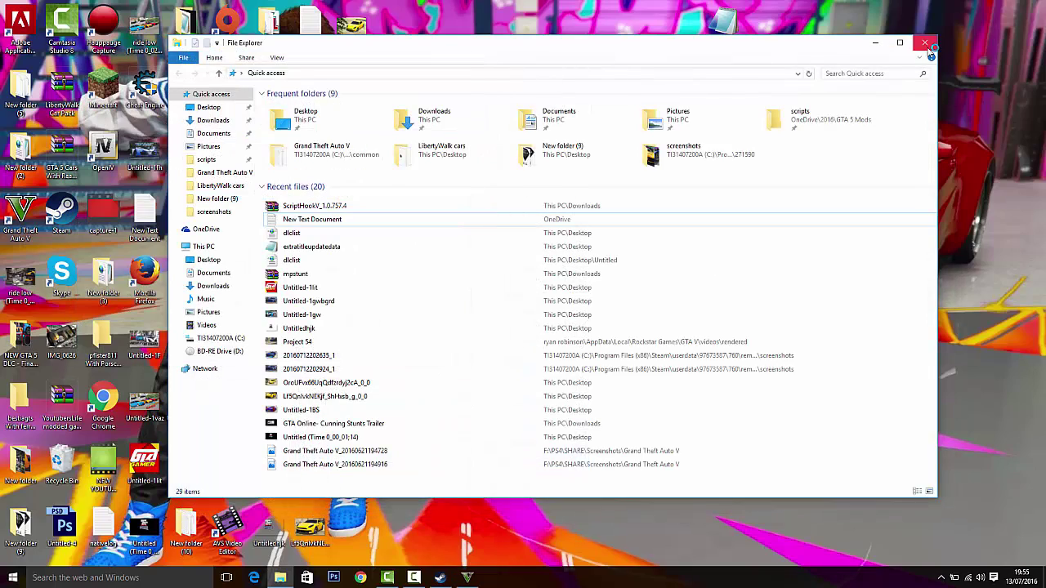
pyautogui.click(924, 42)
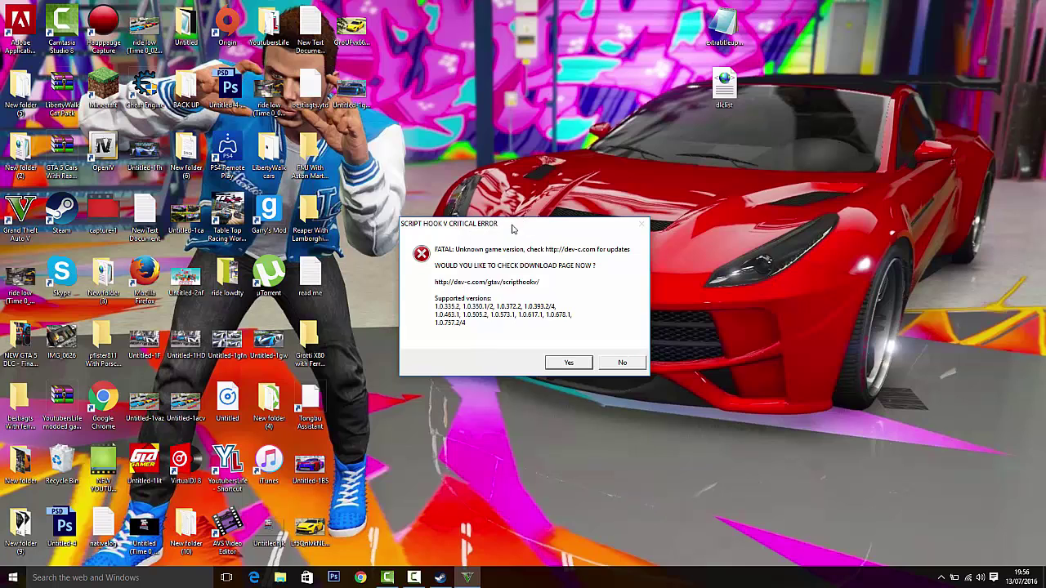
# - Decline the Script Hook V error's download-page offer and start Google Chrome
pyautogui.click(623, 363)
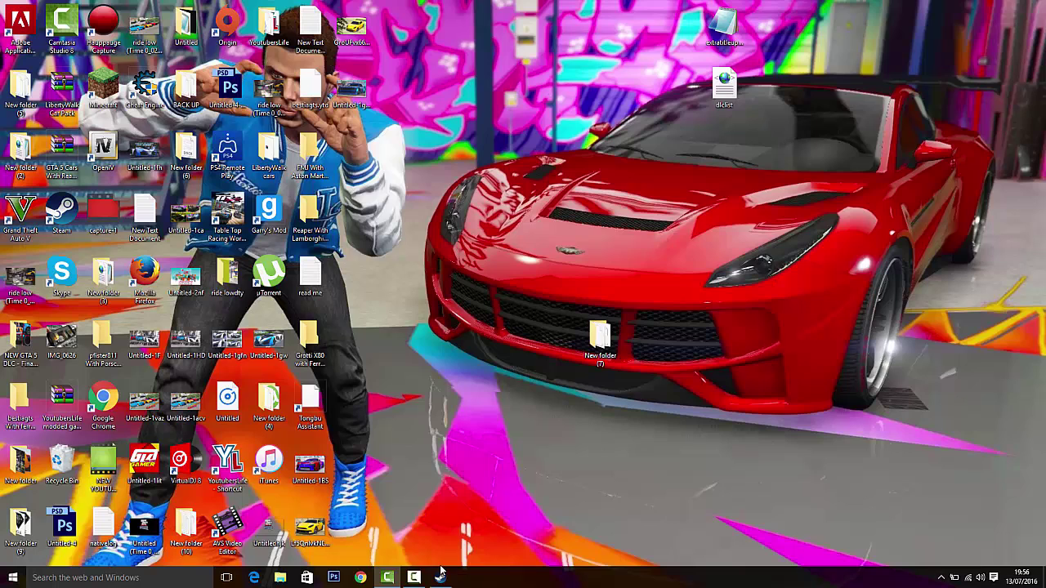
pyautogui.click(360, 578)
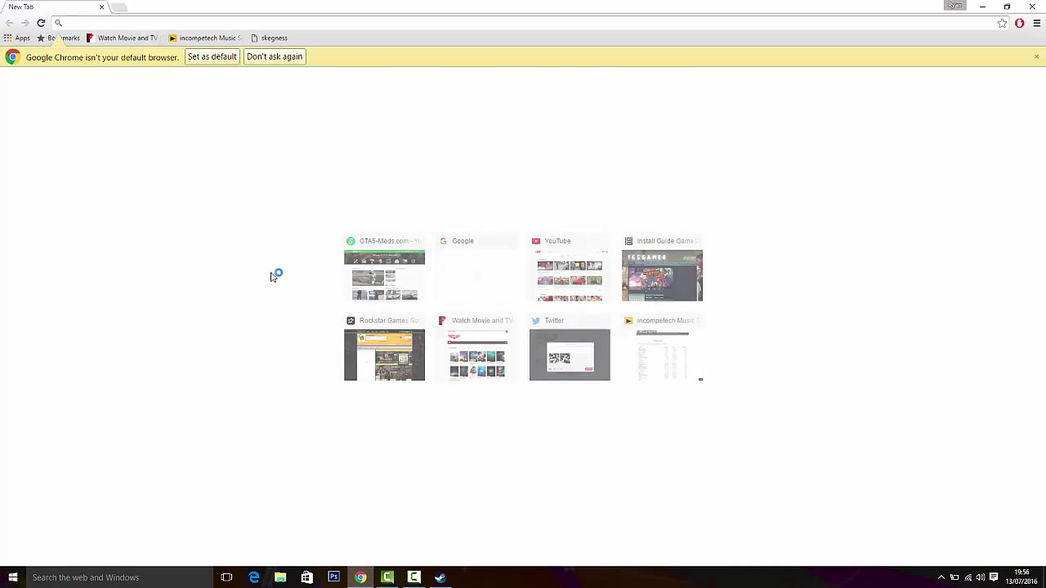
# - Browse the tools category on the GTA5-Mods site
pyautogui.click(386, 279)
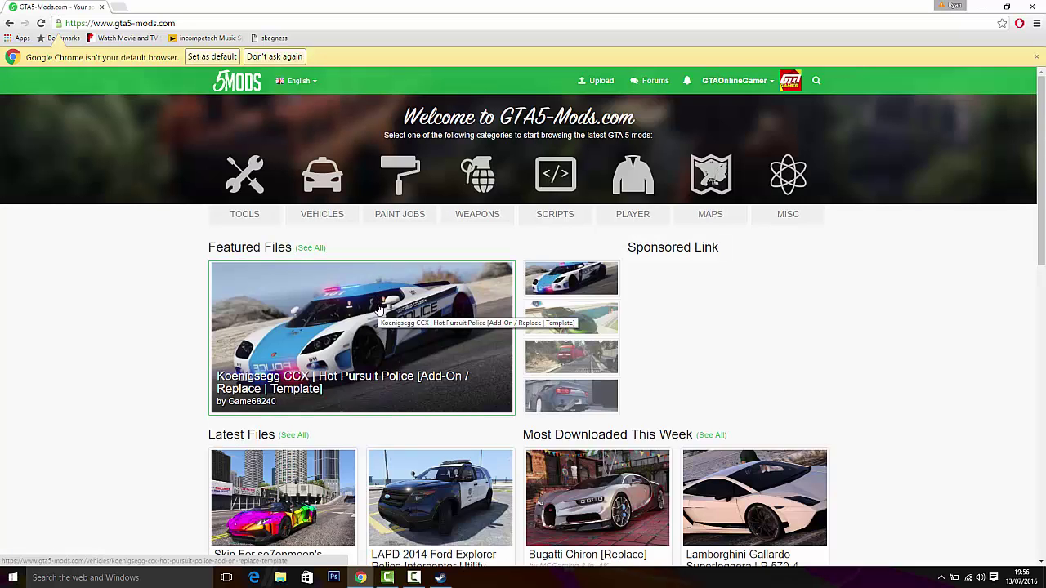
pyautogui.click(251, 181)
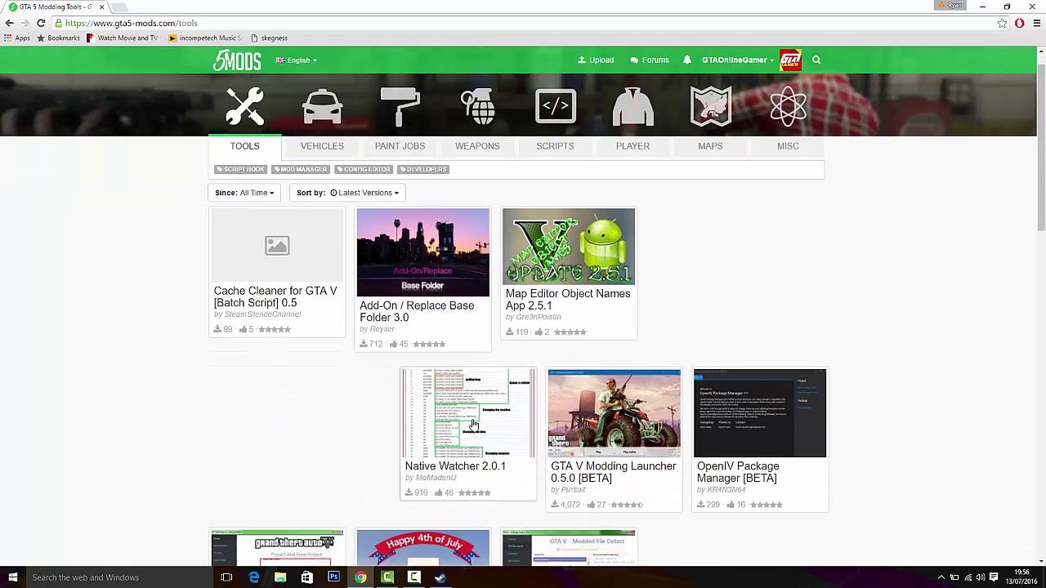
pyautogui.scroll(-2, 479, 385)
pyautogui.scroll(2, 479, 385)
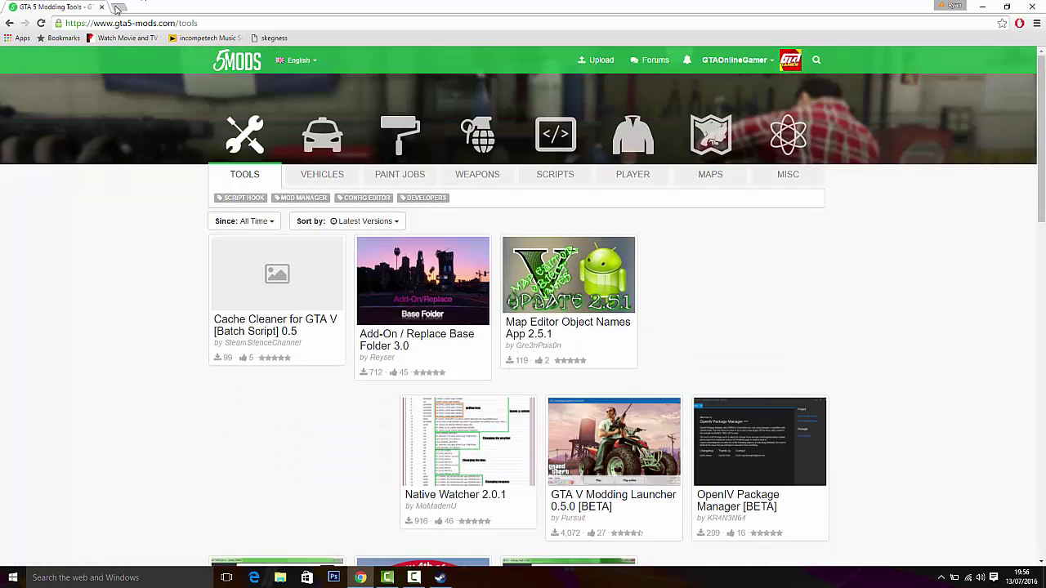
# - Search Google for 'scripthookv' and download the latest archive from dev-c.com
pyautogui.click(117, 8)
pyautogui.click(450, 273)
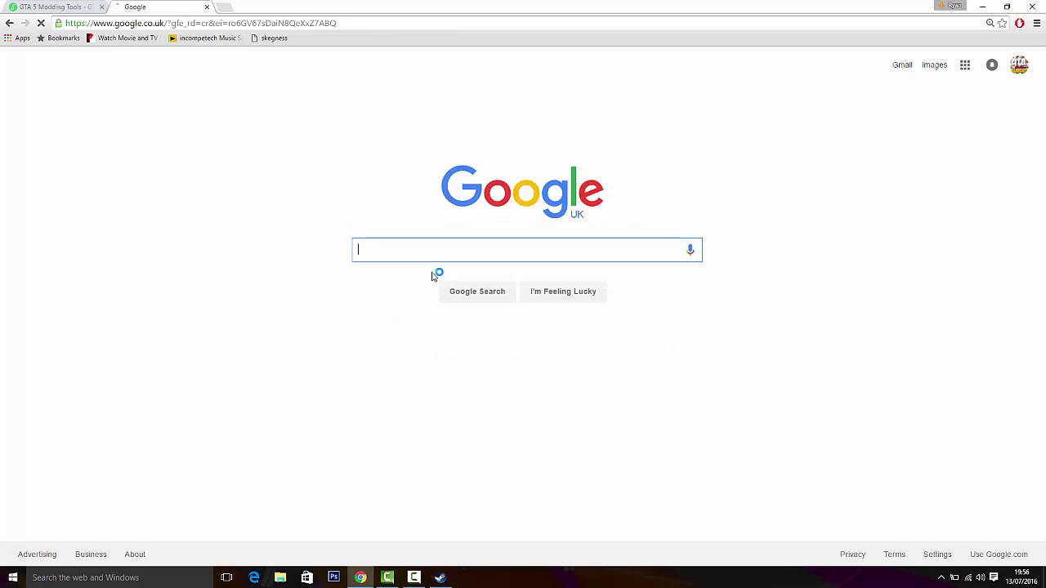
pyautogui.write('s')
pyautogui.click(425, 281)
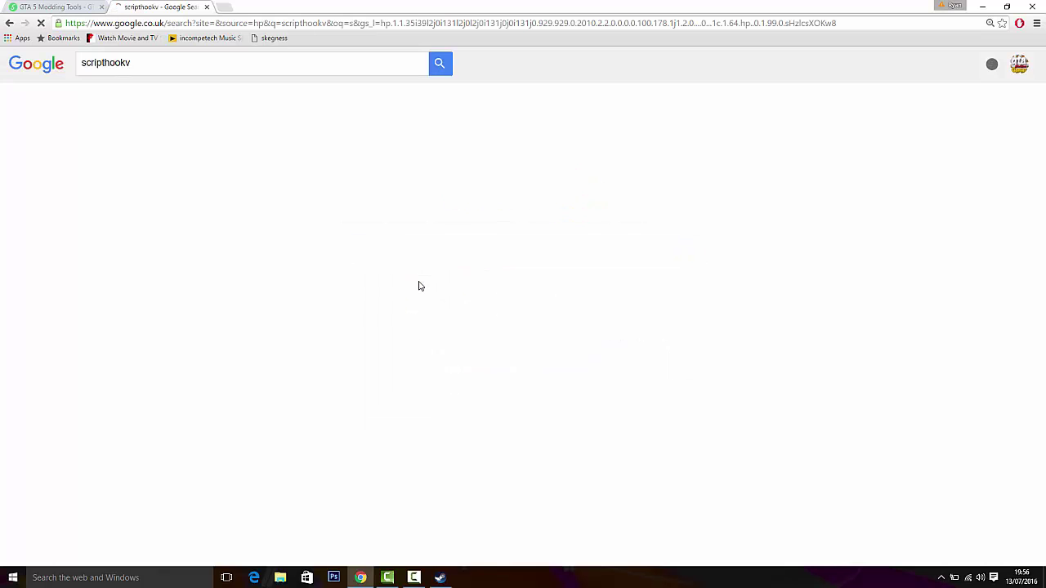
pyautogui.click(175, 157)
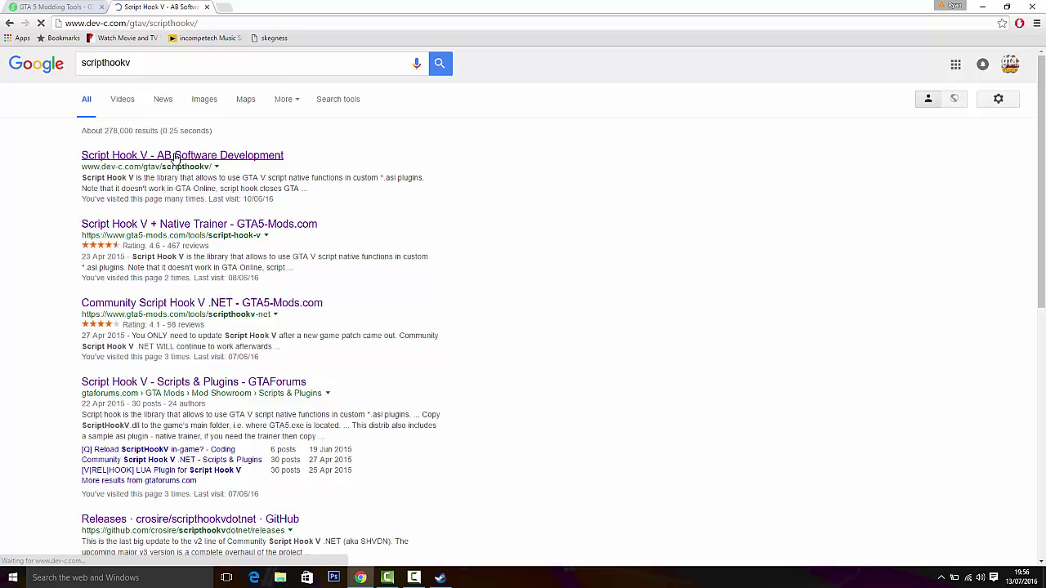
pyautogui.scroll(-1, 564, 371)
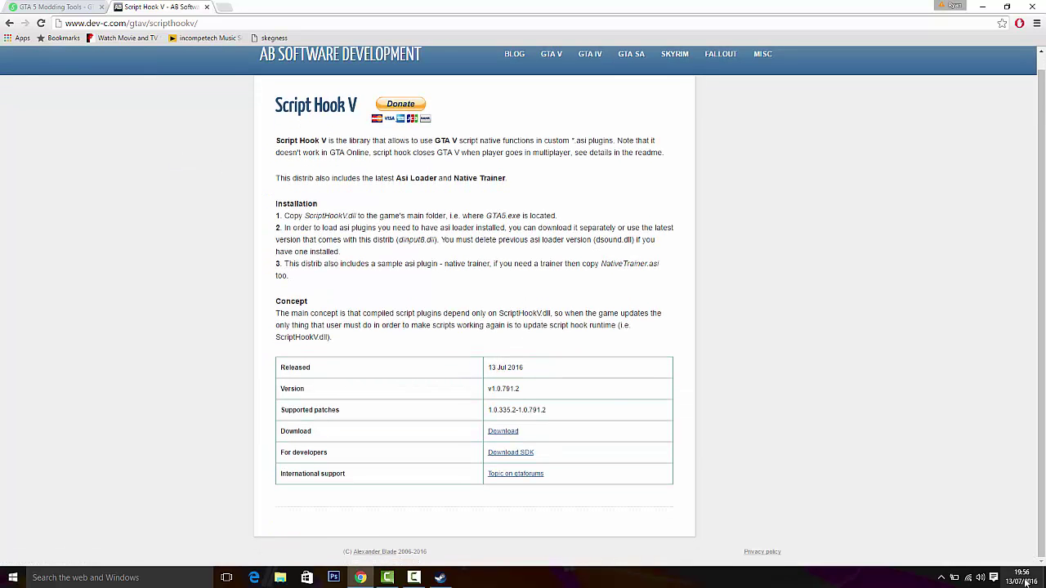
pyautogui.click(501, 432)
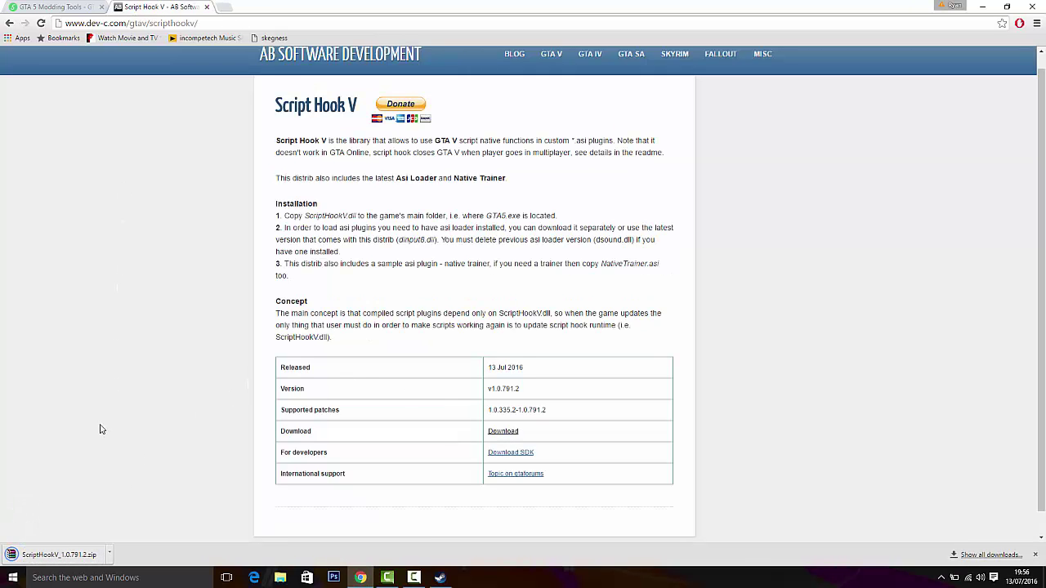
# - Show the download in its Downloads folder and delete the old ScriptHookV_1.0.757.4 archive
pyautogui.click(109, 555)
pyautogui.click(155, 523)
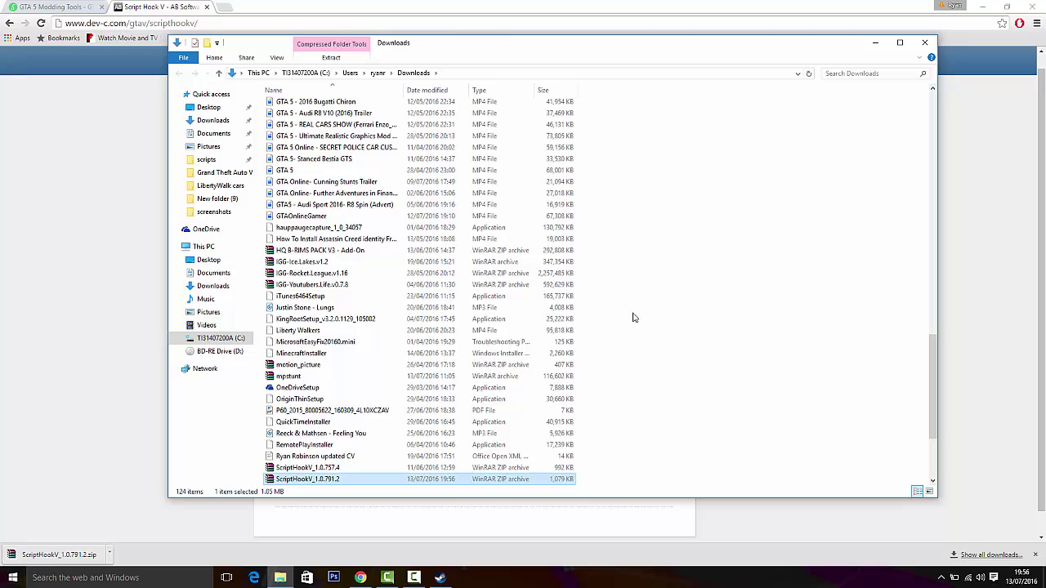
pyautogui.click(982, 5)
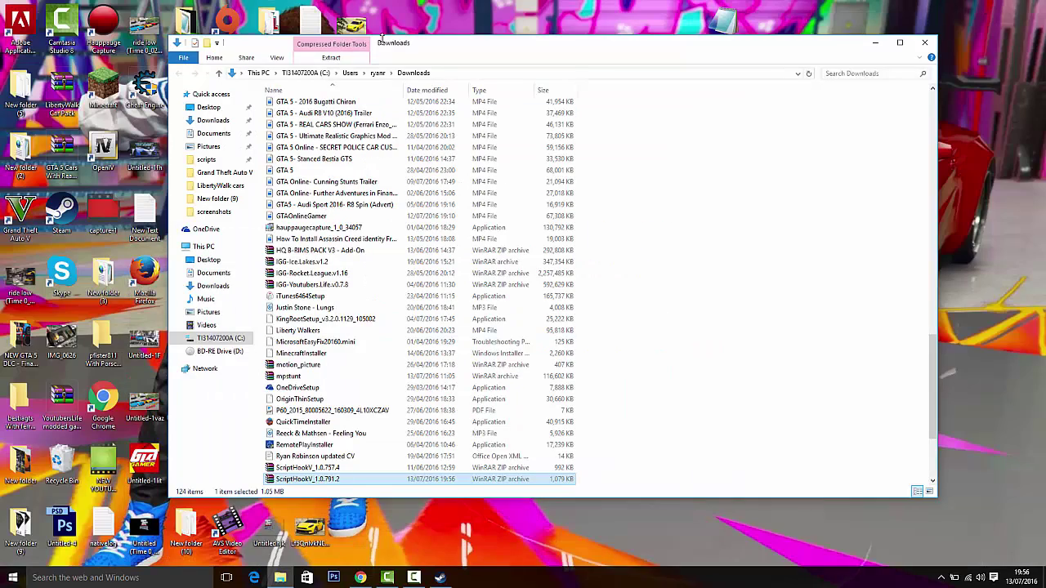
pyautogui.moveTo(429, 36); pyautogui.dragTo(717, 12)
pyautogui.scroll(-4, 654, 327)
pyautogui.click(621, 307)
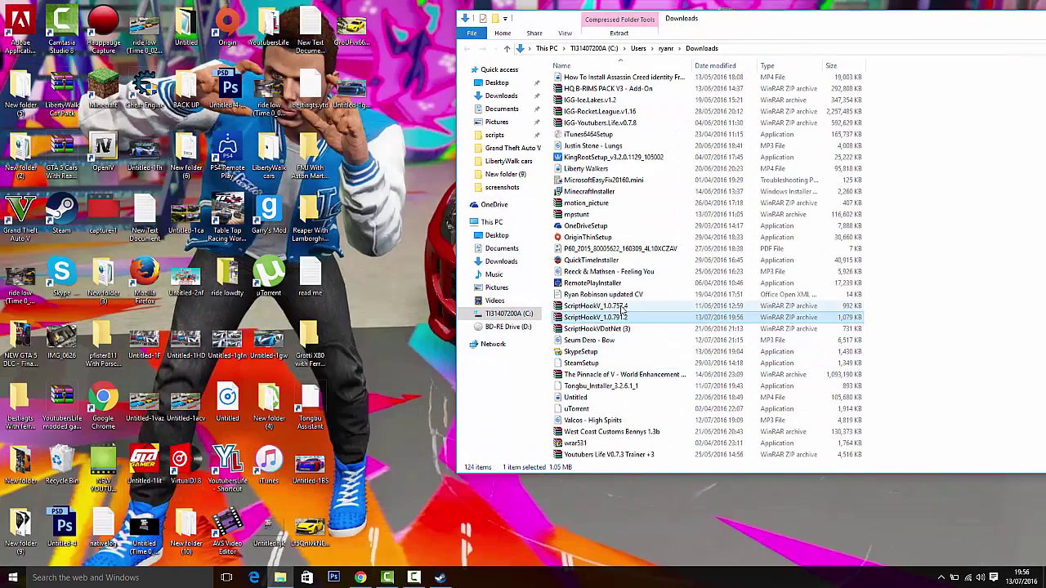
pyautogui.press('Delete')
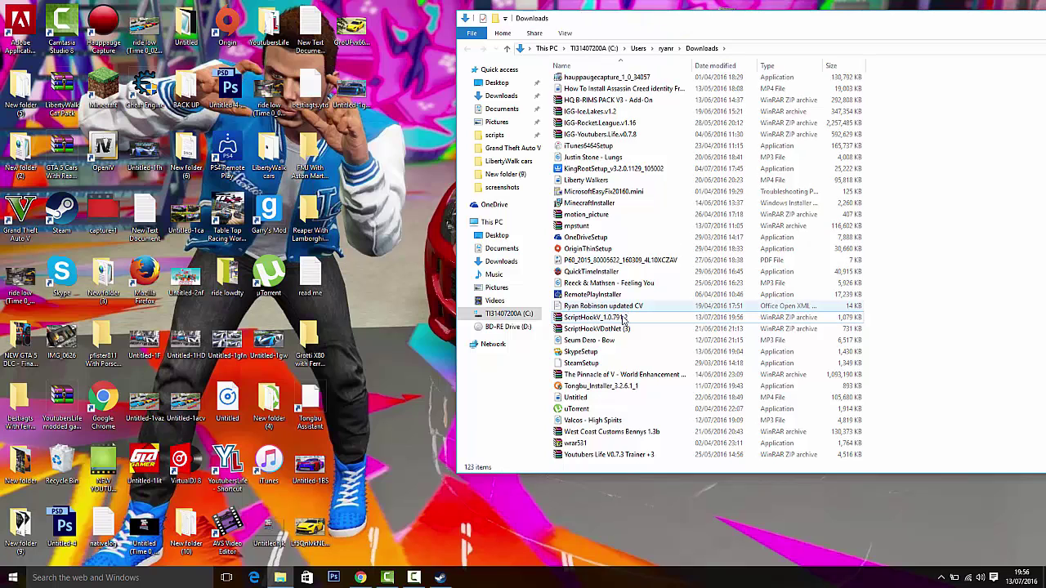
# - Open the bin folder of ScriptHookV_1.0.791.2 in WinRAR and select ScriptHookV.dll
pyautogui.doubleClick(624, 317)
pyautogui.doubleClick(224, 175)
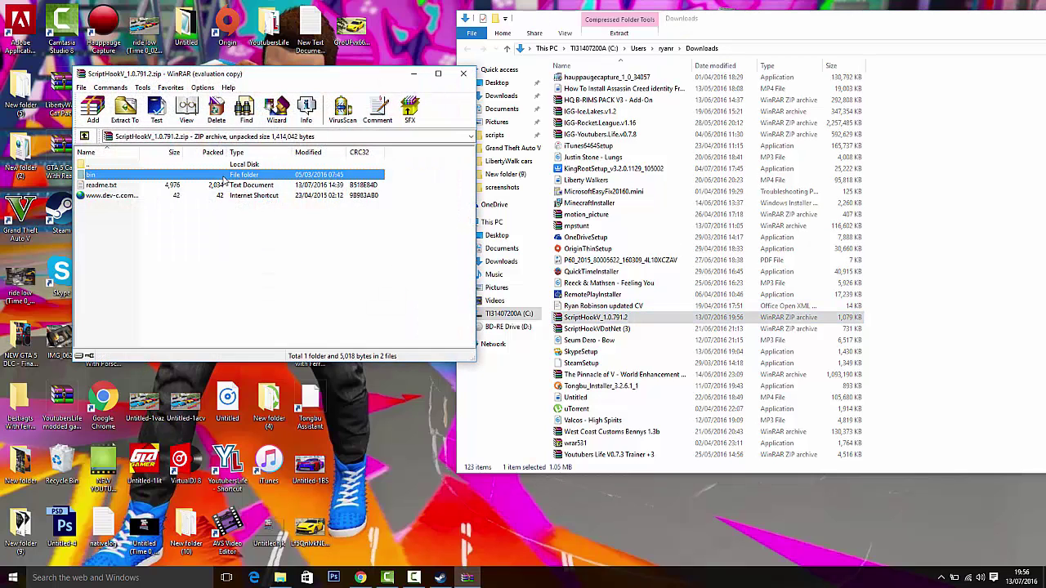
pyautogui.click(331, 222)
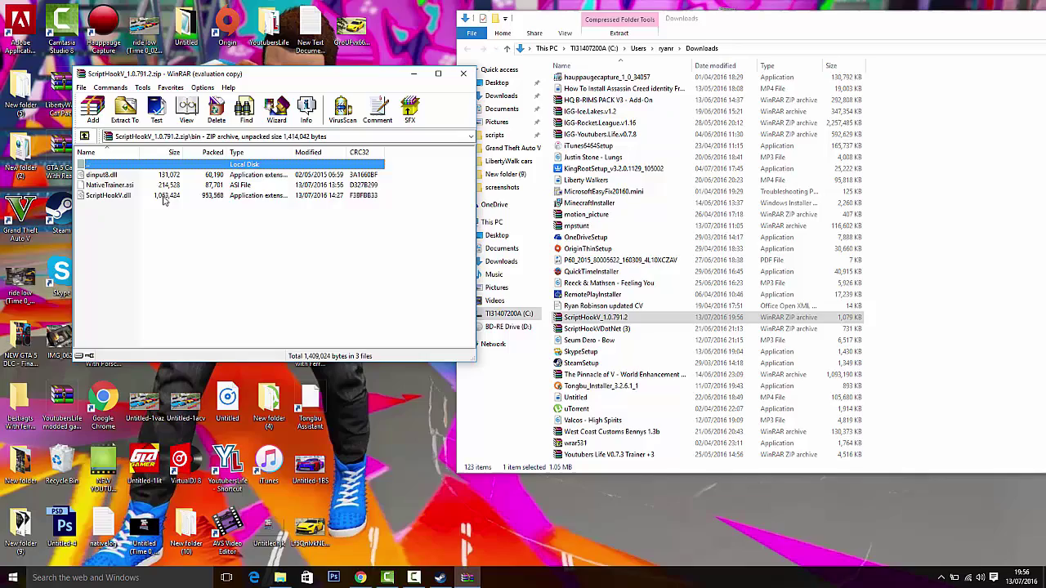
pyautogui.click(166, 196)
# - Open the Grand Theft Auto V game folder from File Explorer's recent folders
pyautogui.click(280, 578)
pyautogui.click(281, 578)
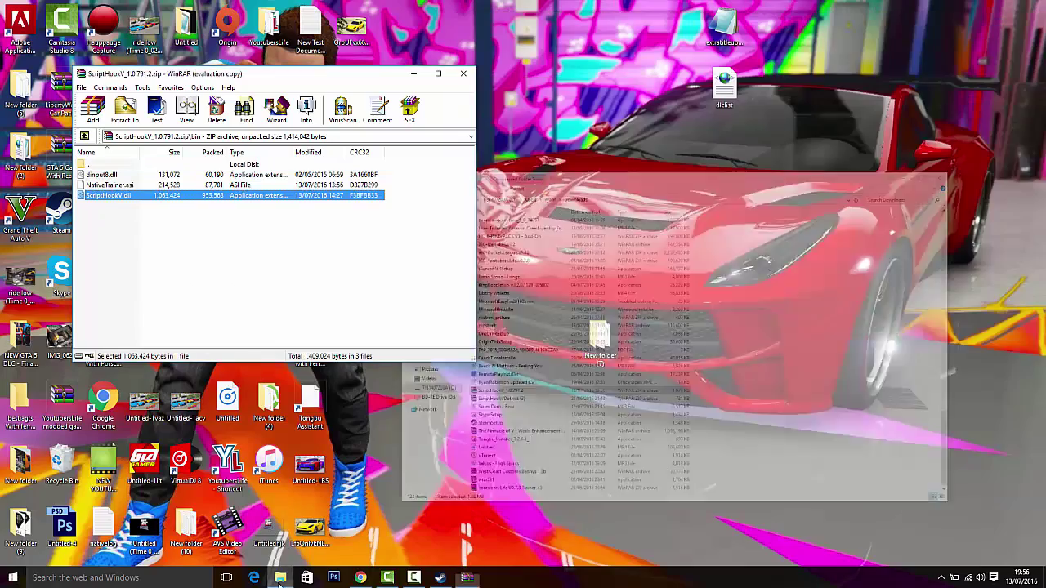
pyautogui.click(280, 578)
pyautogui.rightClick(280, 578)
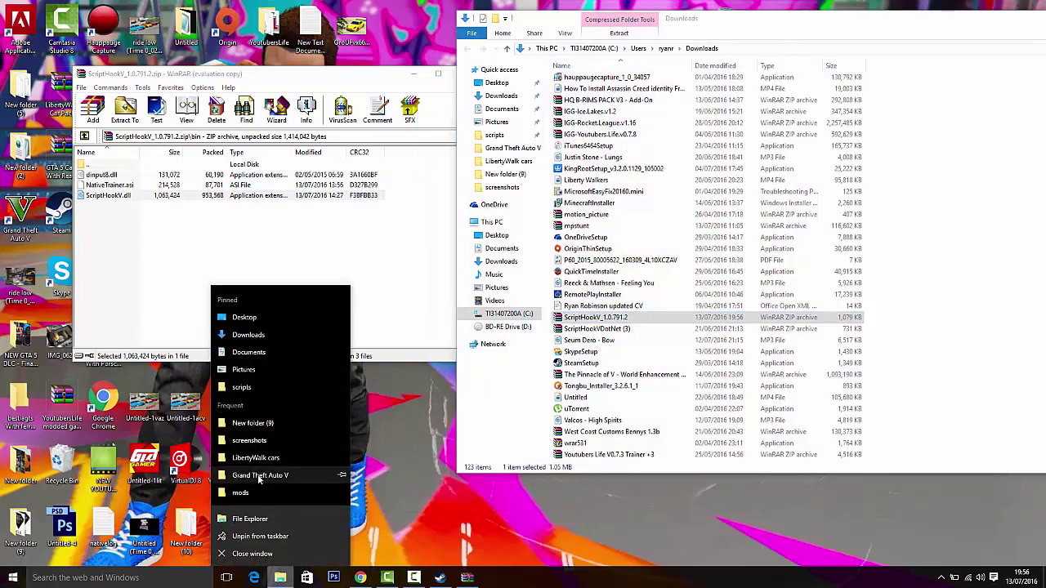
pyautogui.click(260, 475)
# - Copy the new ScriptHookV.dll and dinput8.dll into the game folder, replacing the old files
pyautogui.moveTo(288, 23); pyautogui.dragTo(625, 42)
pyautogui.moveTo(125, 202); pyautogui.dragTo(859, 321)
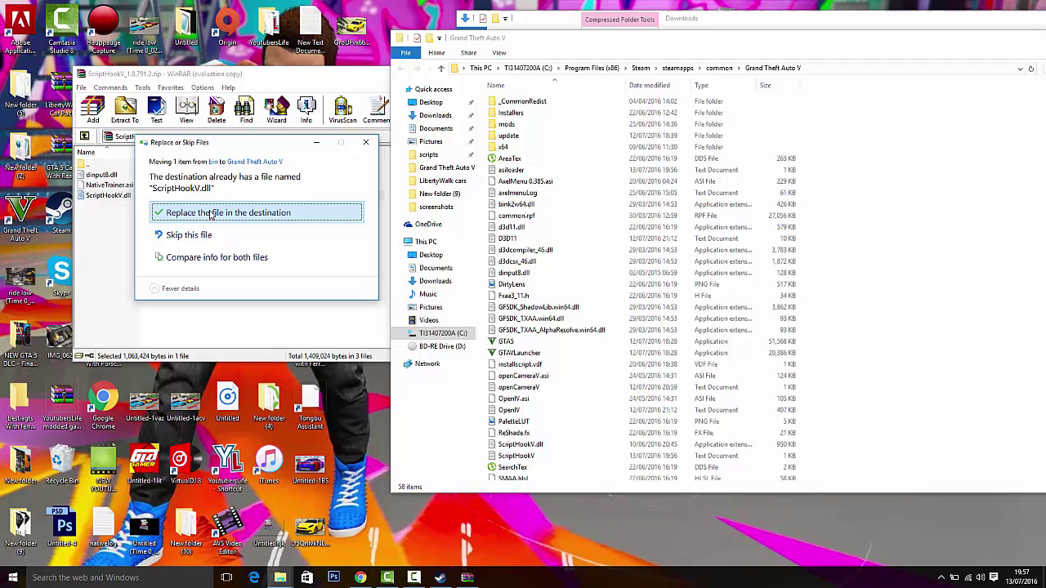
pyautogui.click(213, 213)
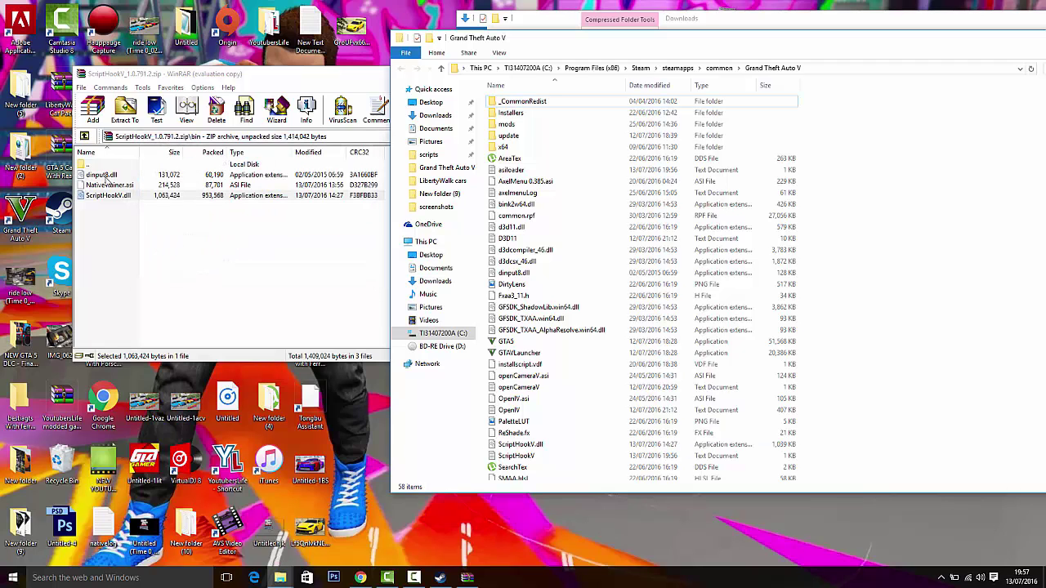
pyautogui.moveTo(102, 175); pyautogui.dragTo(822, 293)
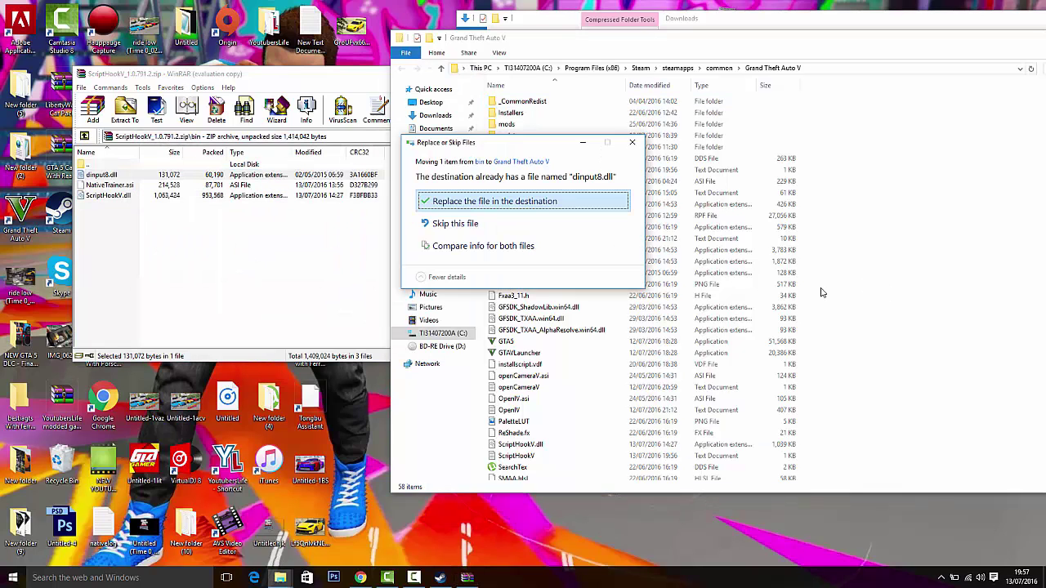
pyautogui.click(449, 205)
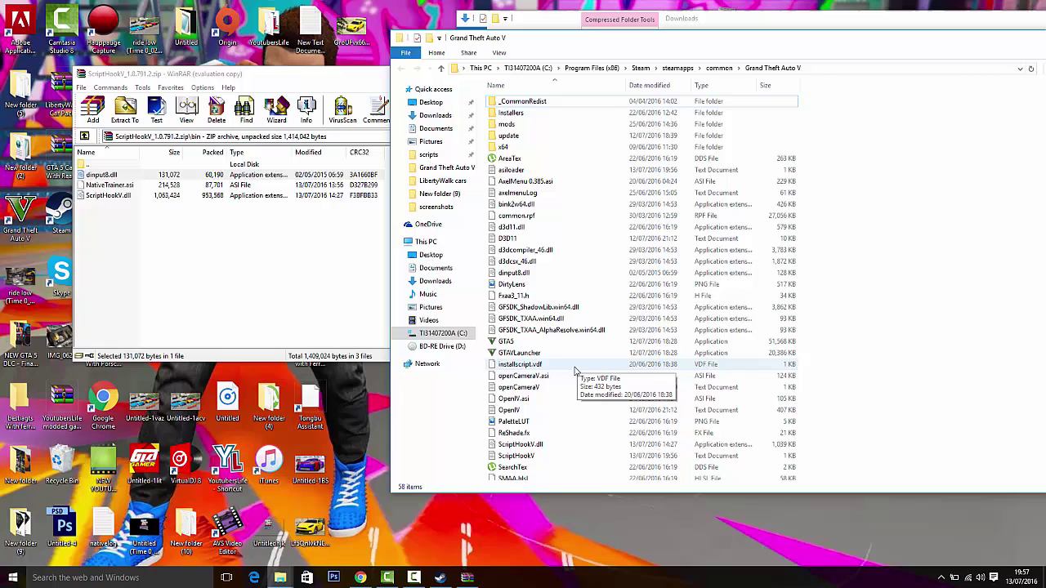
# - Check the game folder listing shows ScriptHookV.dll dated 13/07/2016, 1,039 KB
pyautogui.scroll(-3, 575, 372)
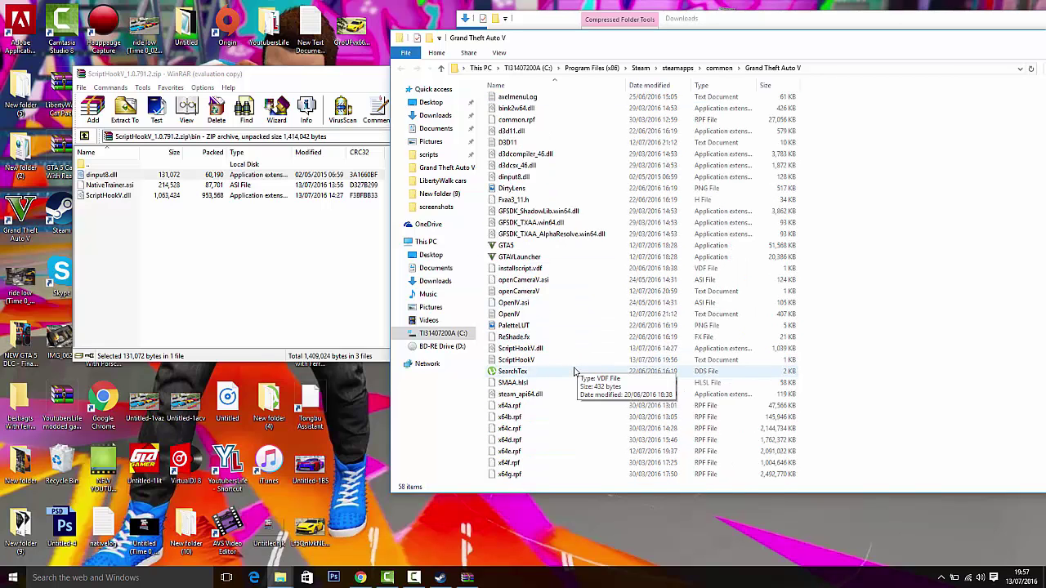
pyautogui.scroll(3, 574, 371)
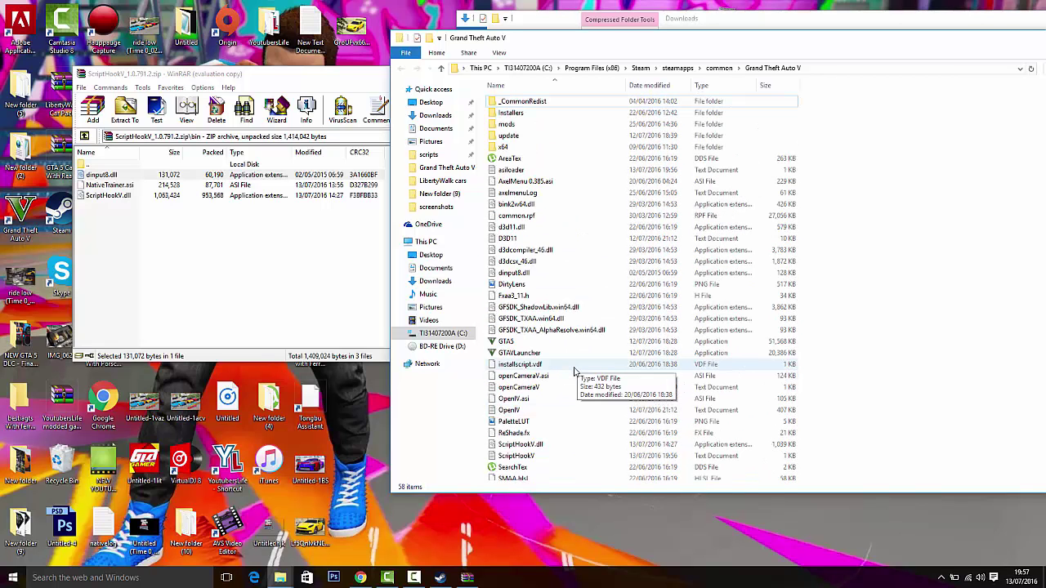
pyautogui.scroll(-3, 576, 371)
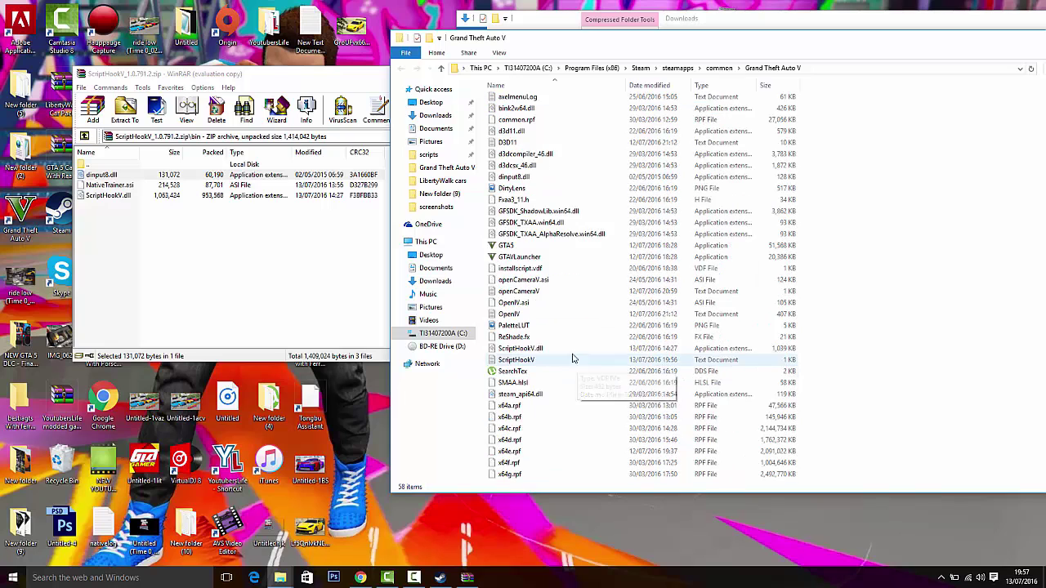
pyautogui.scroll(3, 574, 338)
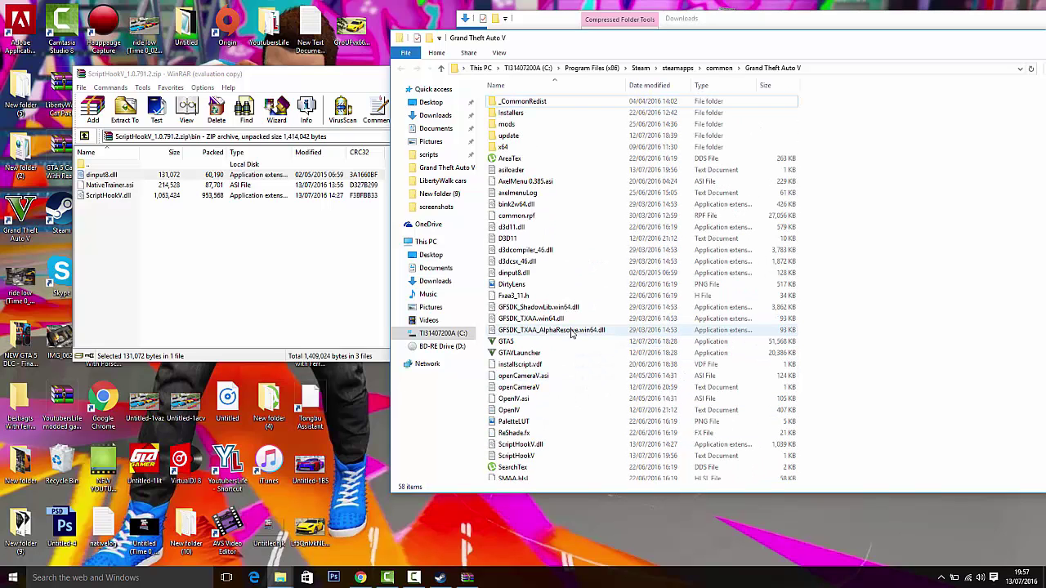
pyautogui.scroll(-5, 561, 346)
pyautogui.scroll(2, 560, 346)
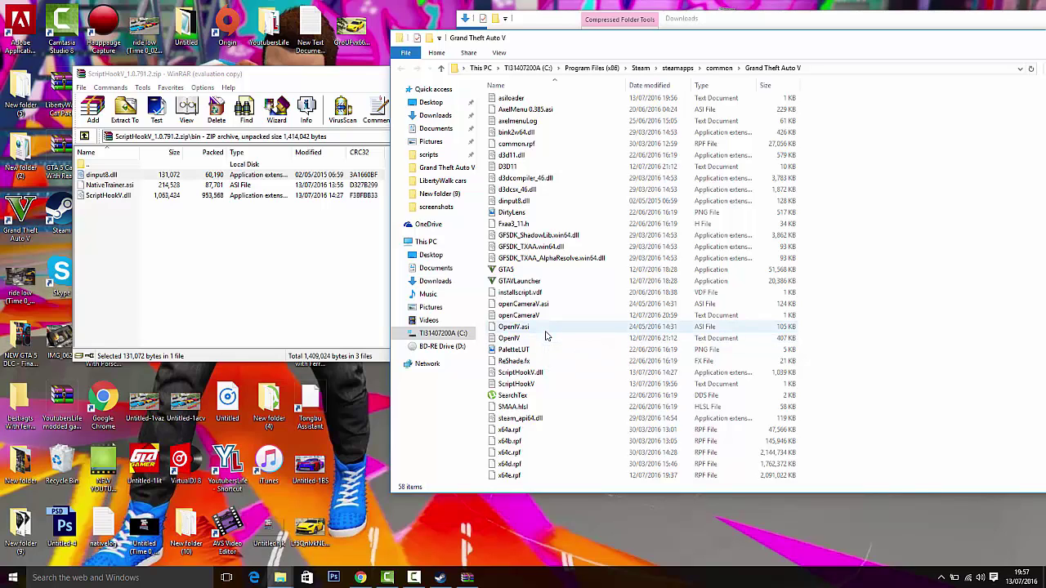
pyautogui.scroll(3, 552, 340)
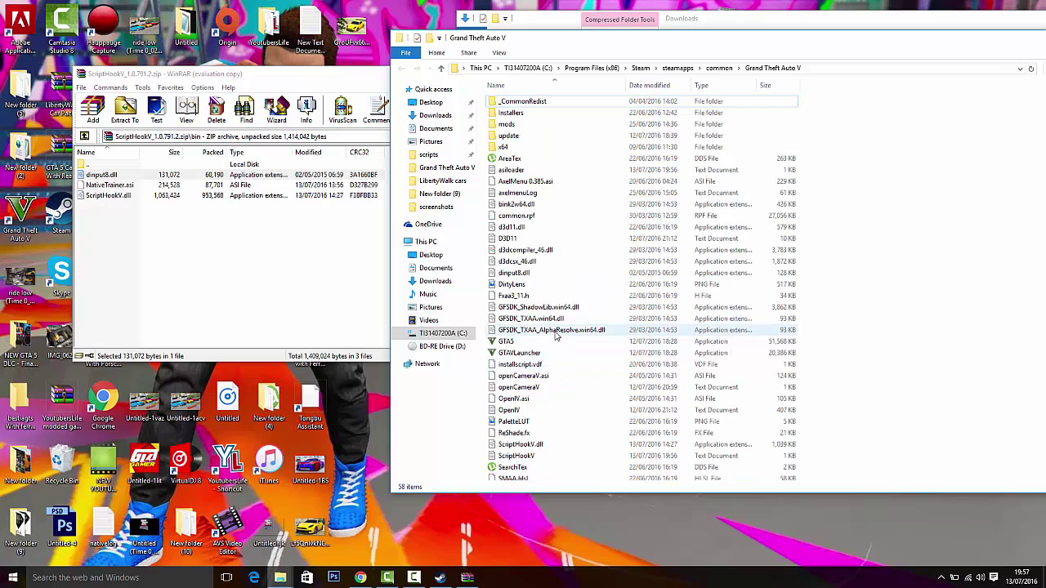
pyautogui.moveTo(689, 45); pyautogui.dragTo(409, 47)
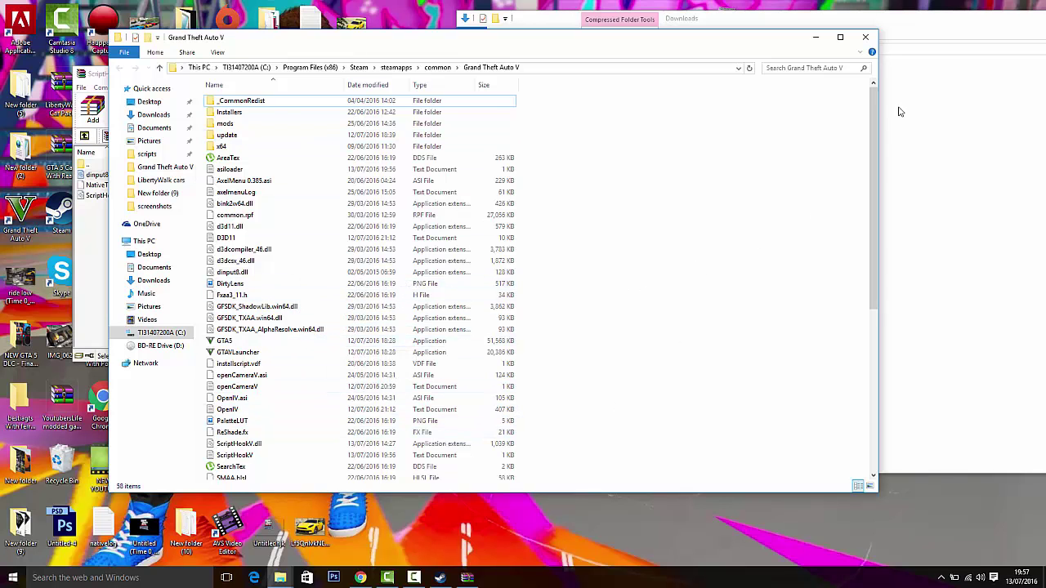
# - Close the game folder, archive and Downloads windows and relaunch Grand Theft Auto V
pyautogui.click(865, 37)
pyautogui.click(467, 68)
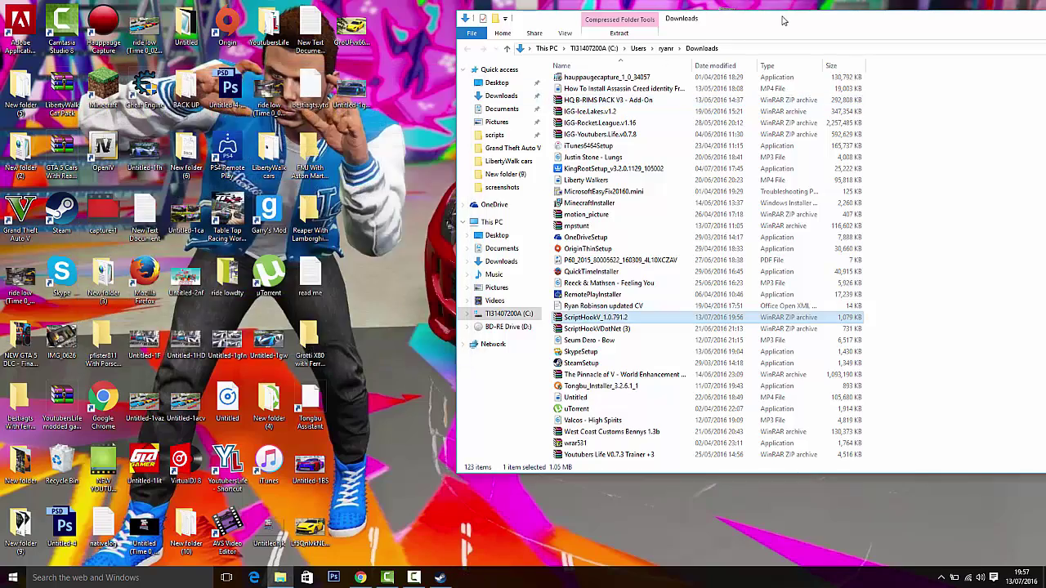
pyautogui.moveTo(783, 19); pyautogui.dragTo(444, 19)
pyautogui.click(883, 11)
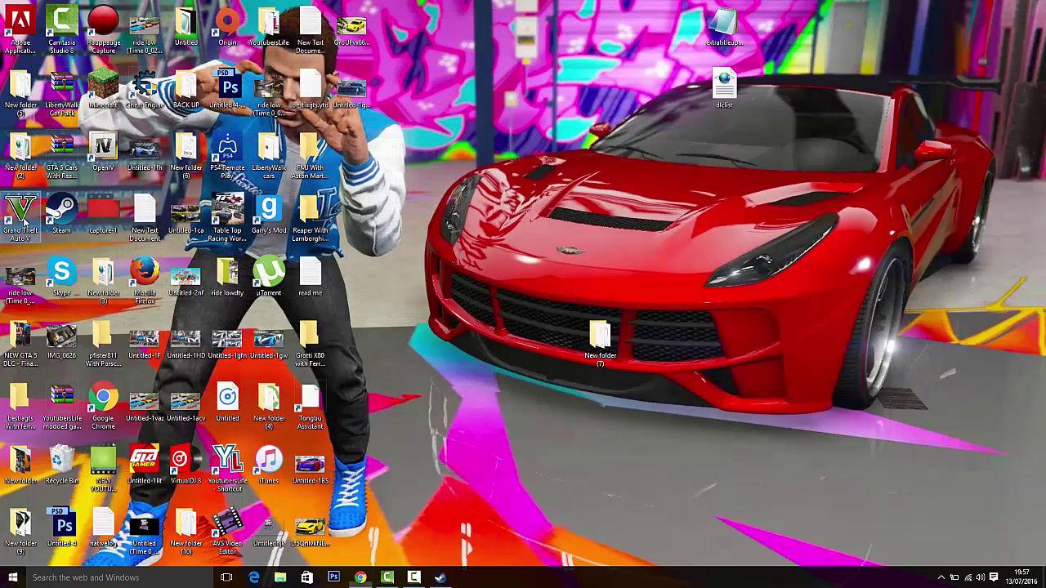
pyautogui.doubleClick(21, 214)
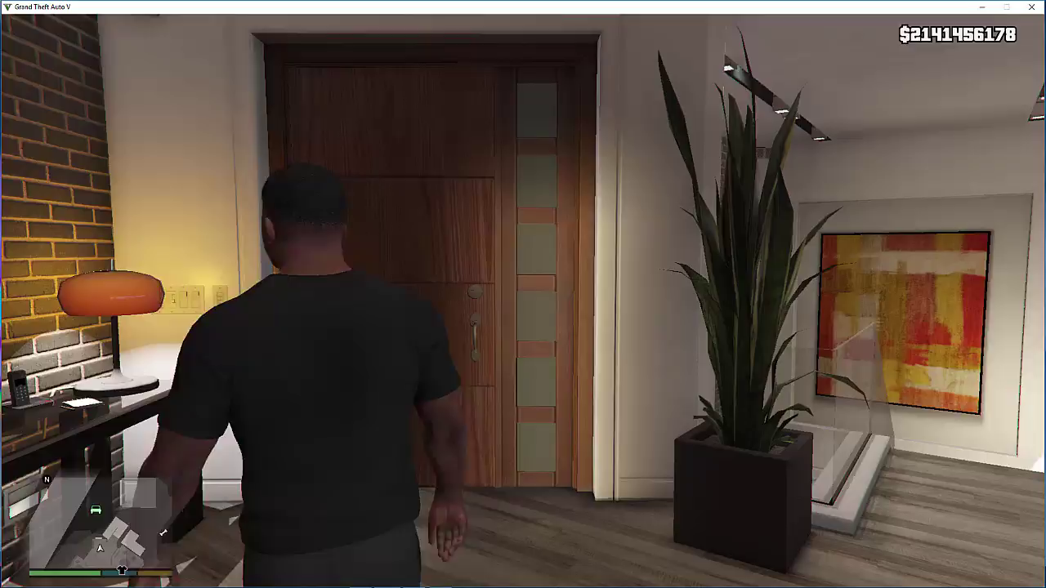
# - Walk the character out of the house onto the road and answer the Downtown Cab Co. call
pyautogui.press('w')
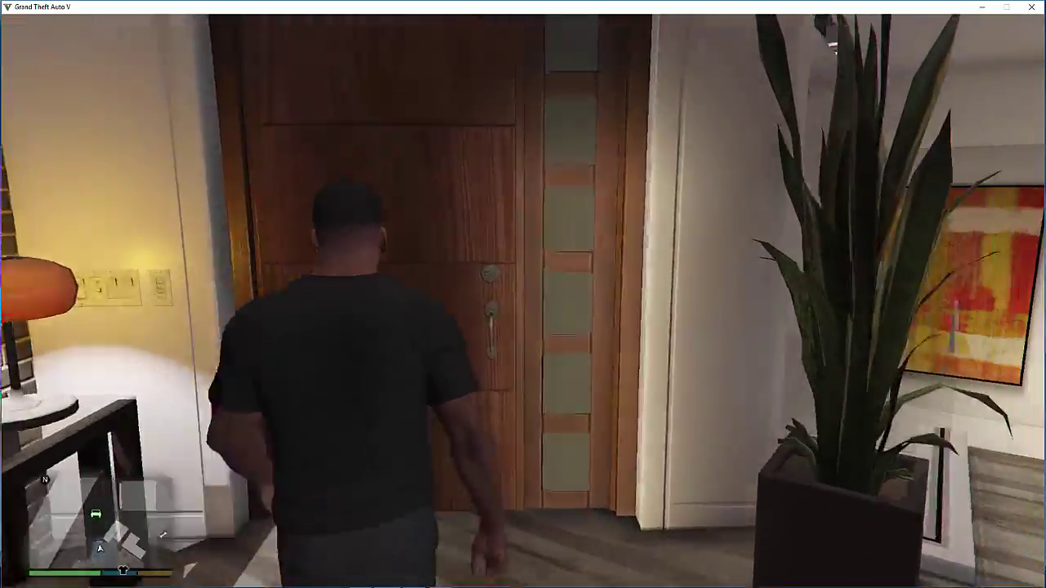
pyautogui.press('w')
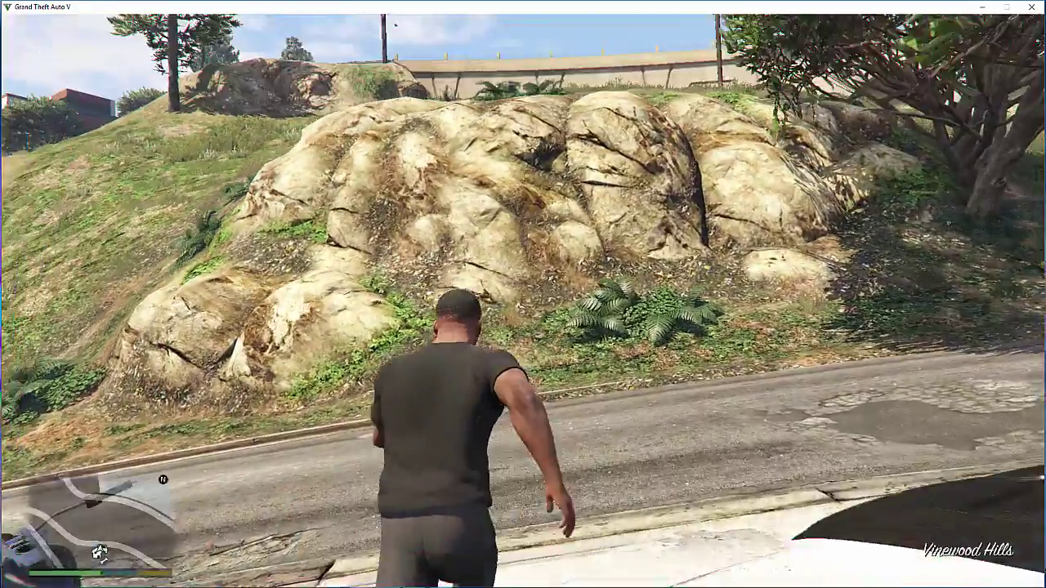
pyautogui.press('w')
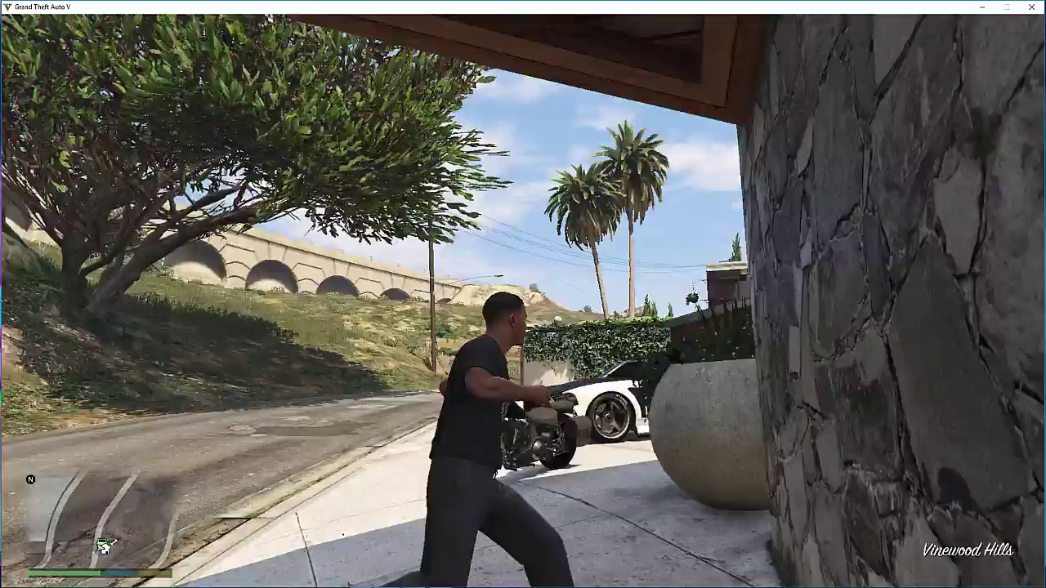
pyautogui.press('w')
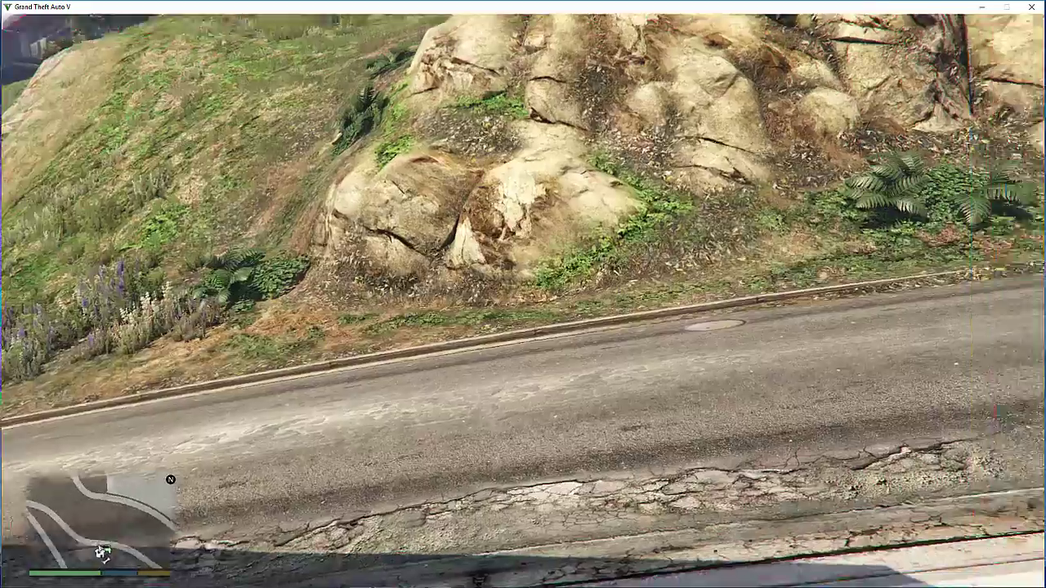
pyautogui.press('w')
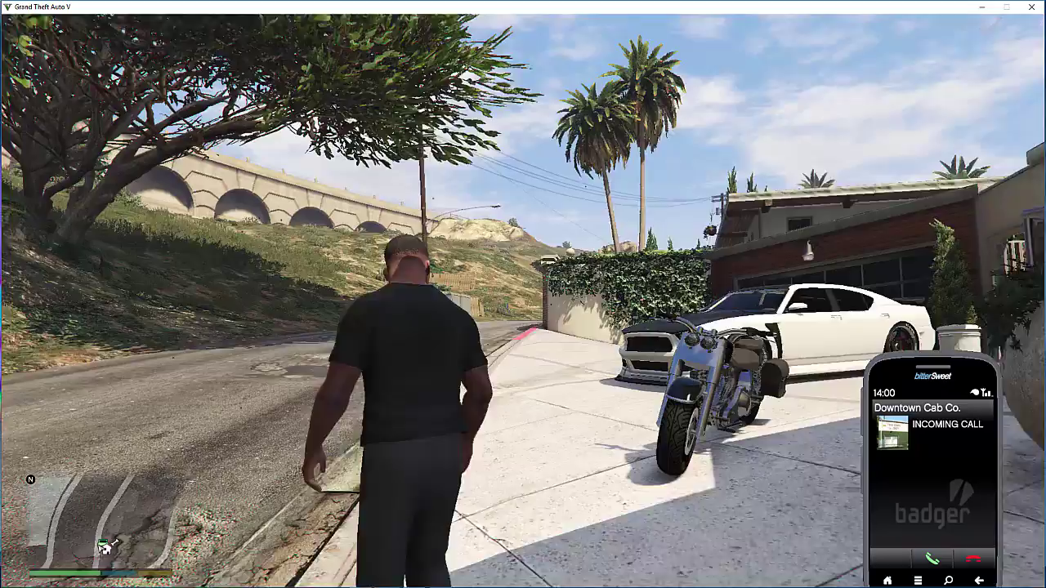
pyautogui.press('Up')
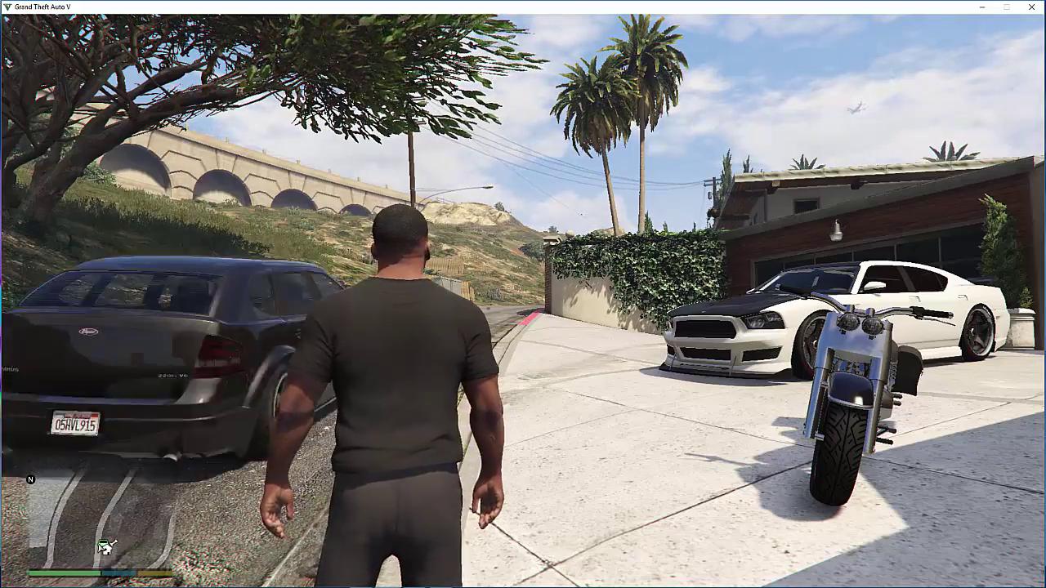
pyautogui.moveTo(523, 294)
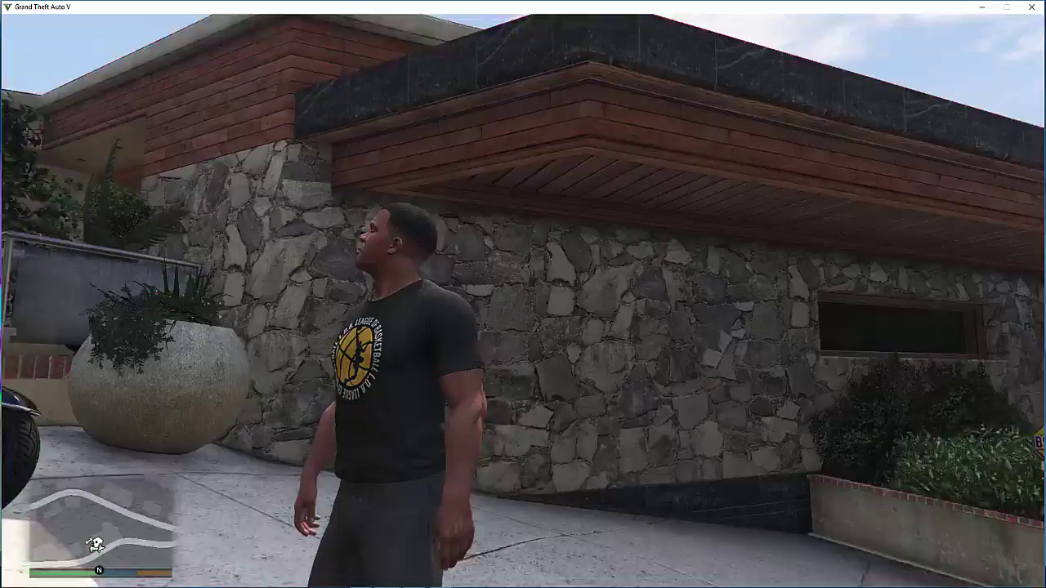